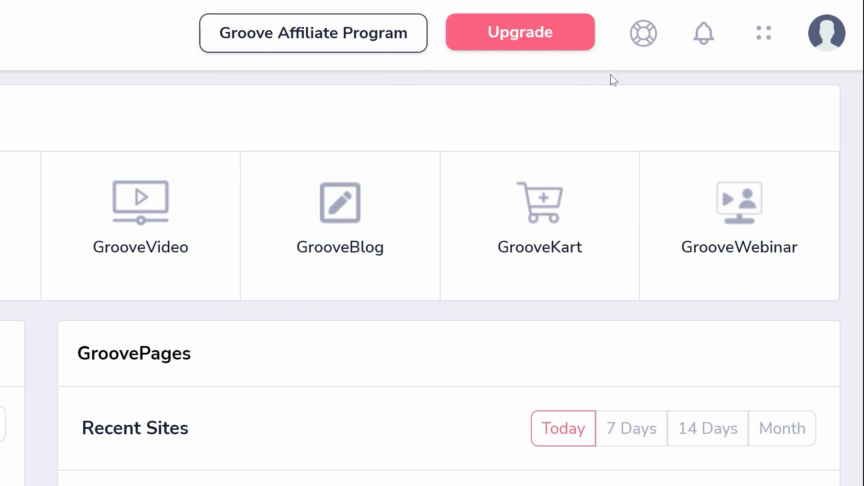
# Review the support help widget's instant-answer articles and the news and updates panel
pyautogui.click(642, 46)
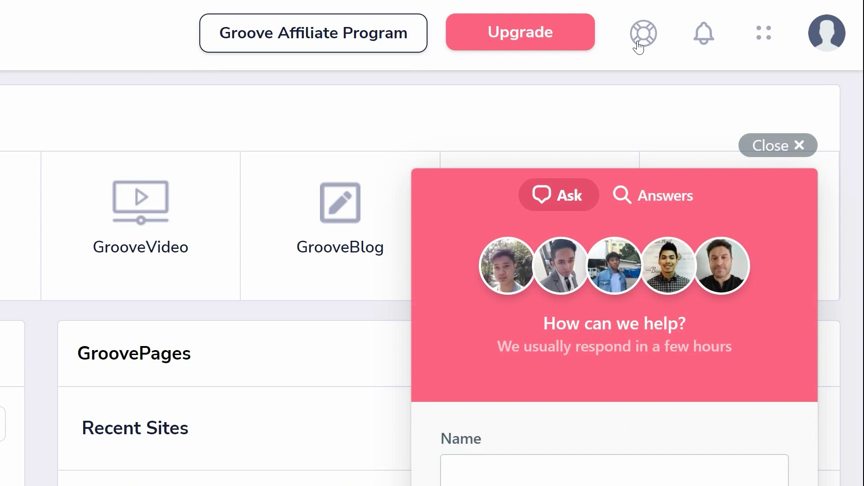
pyautogui.click(644, 196)
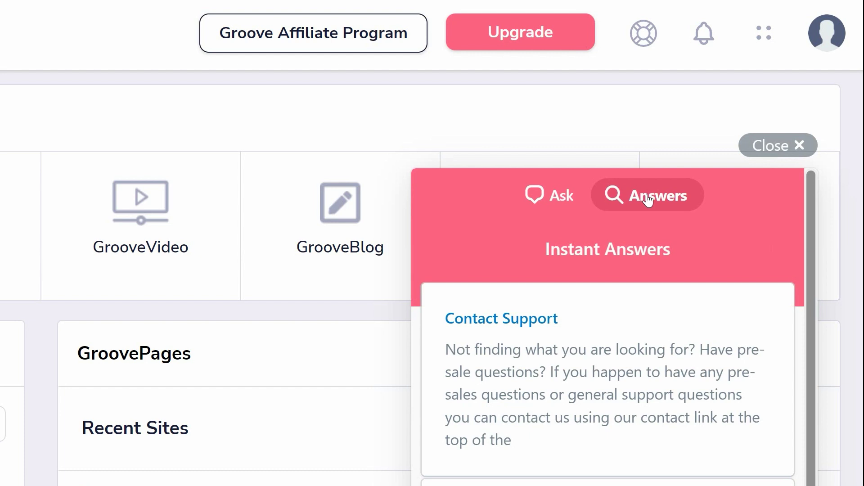
pyautogui.click(757, 144)
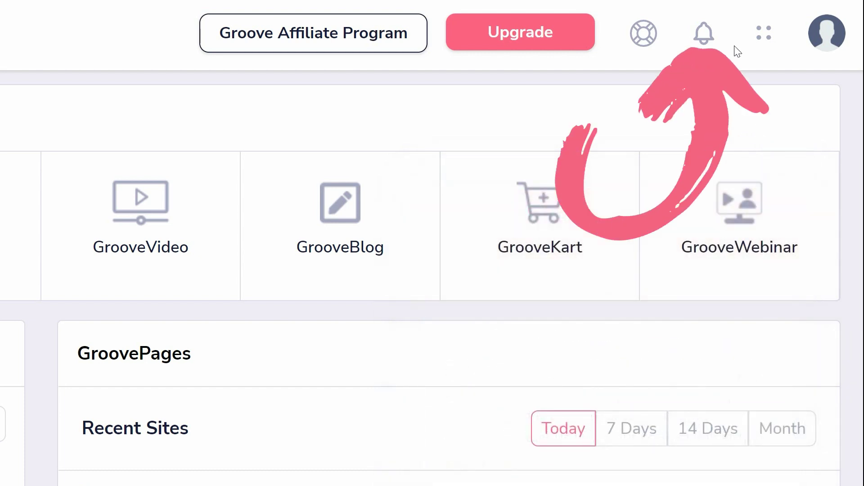
pyautogui.click(707, 35)
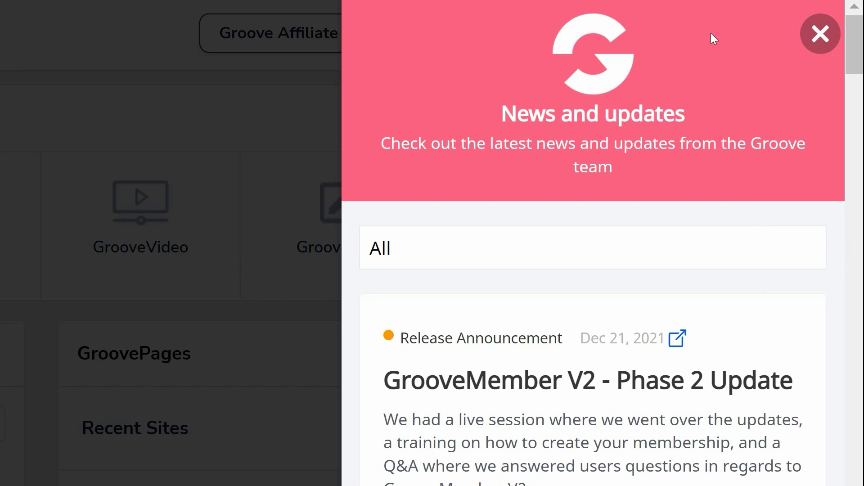
pyautogui.click(815, 40)
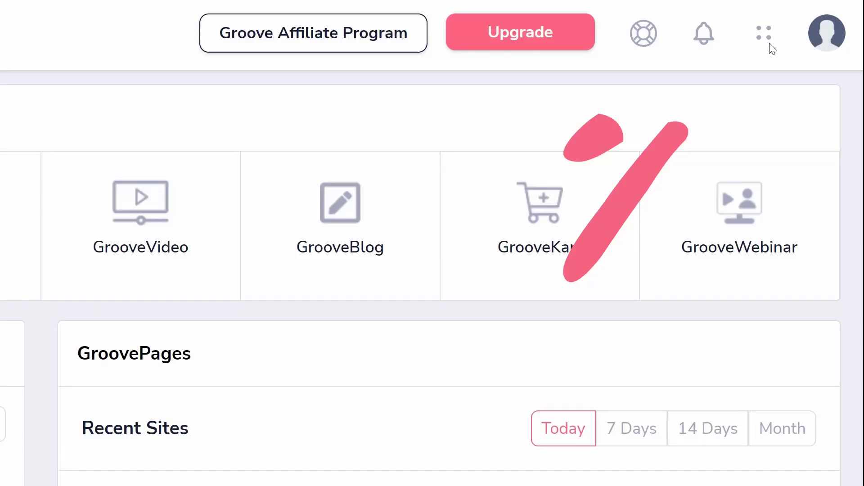
# Tour the Groove apps list, account menu and Roadmap And Feedback panel, returning to the overview dashboard
pyautogui.click(763, 35)
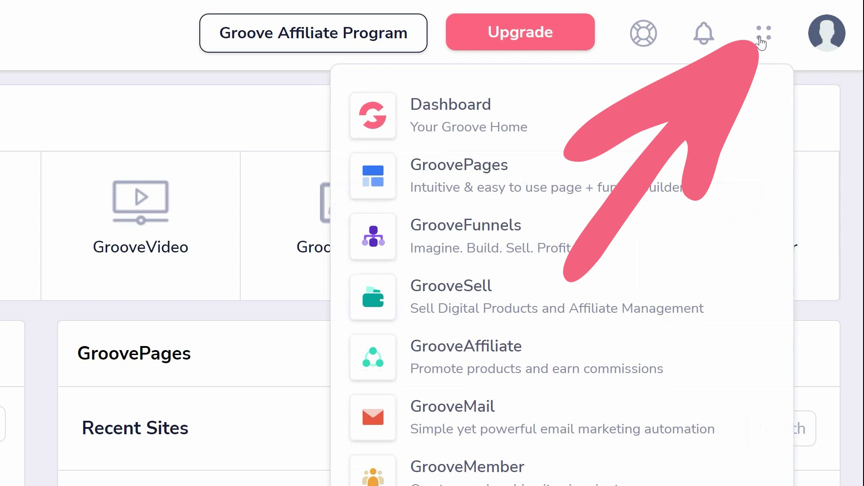
pyautogui.click(762, 40)
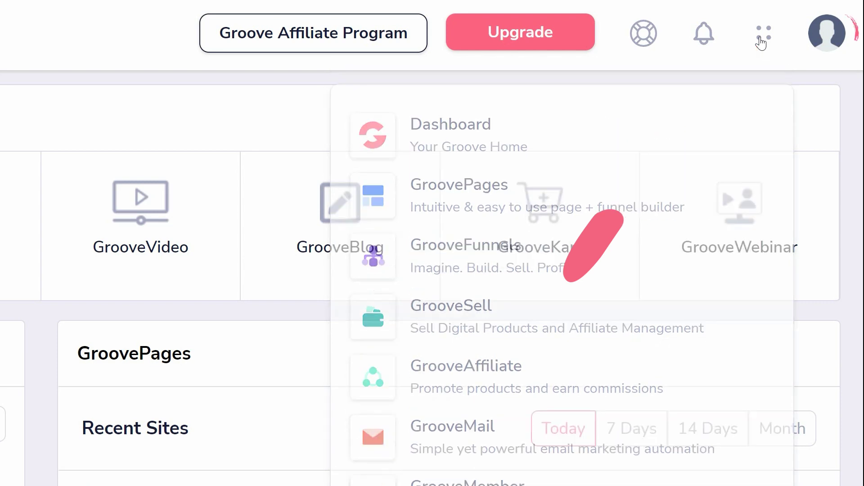
pyautogui.click(814, 39)
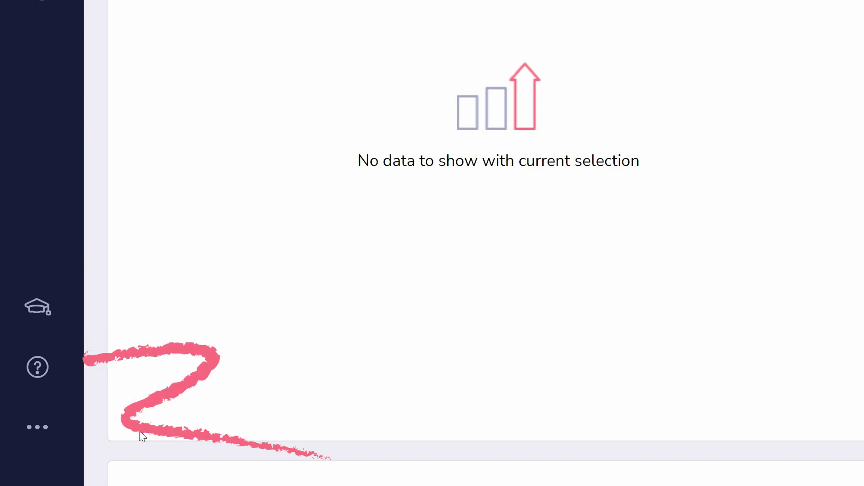
pyautogui.click(43, 439)
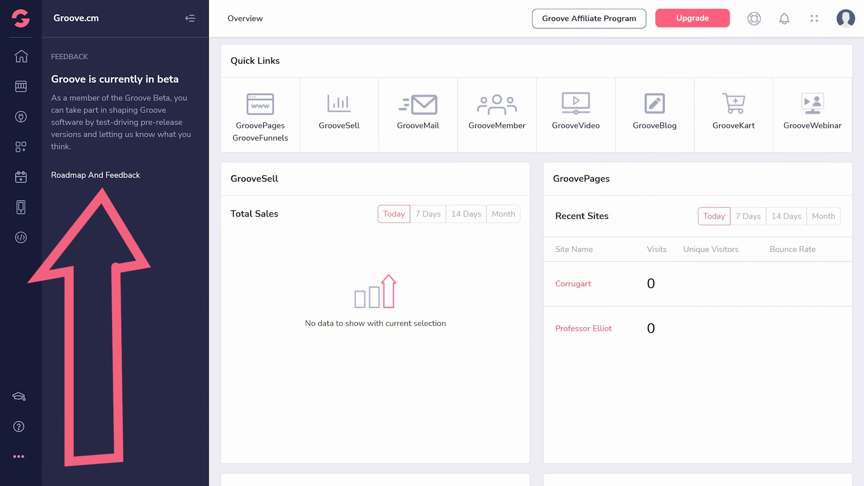
pyautogui.click(102, 180)
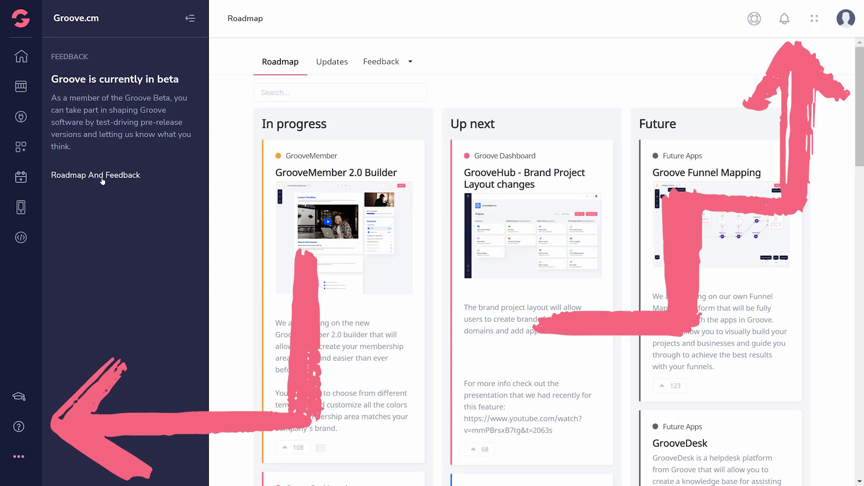
pyautogui.click(103, 180)
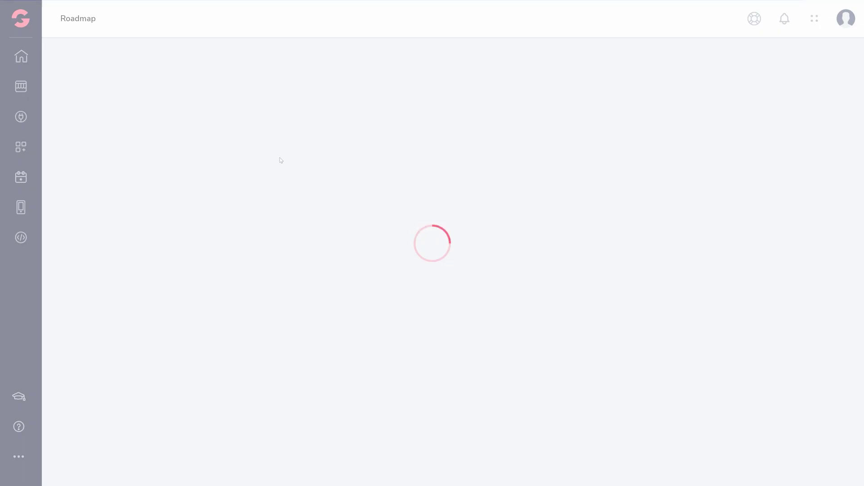
pyautogui.click(21, 56)
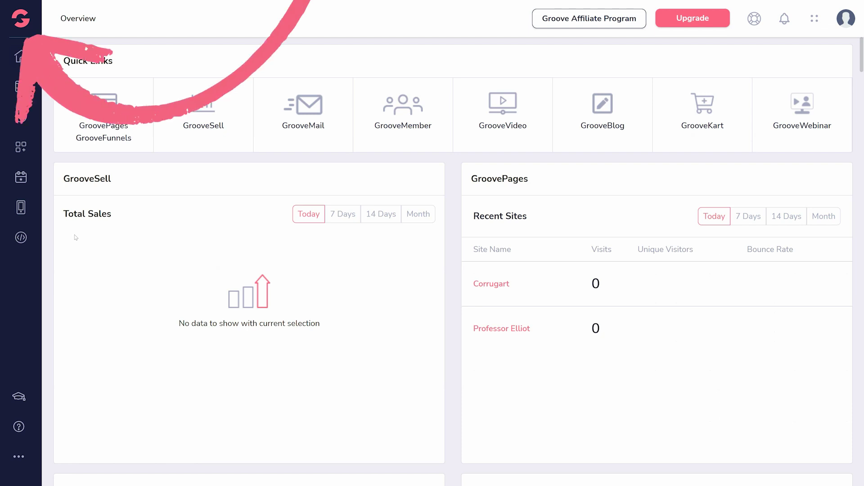
# In GroovePages, add a Contact Us block to the page and select its form's Name field
pyautogui.click(21, 21)
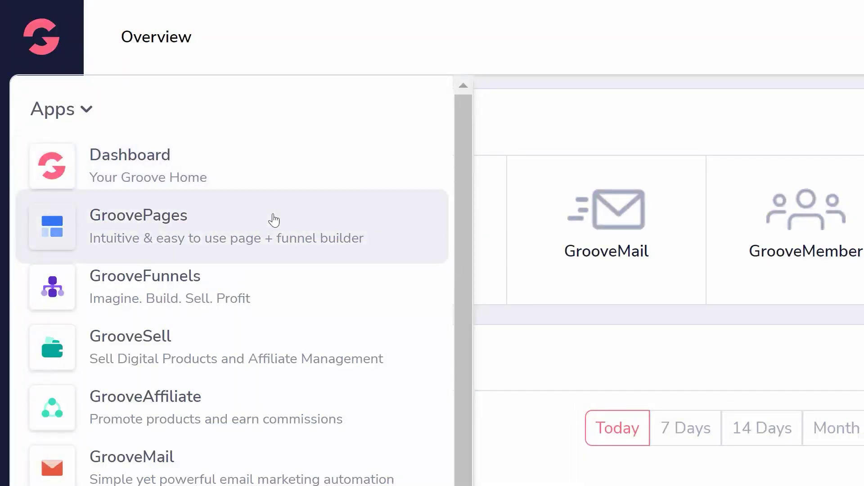
pyautogui.click(273, 220)
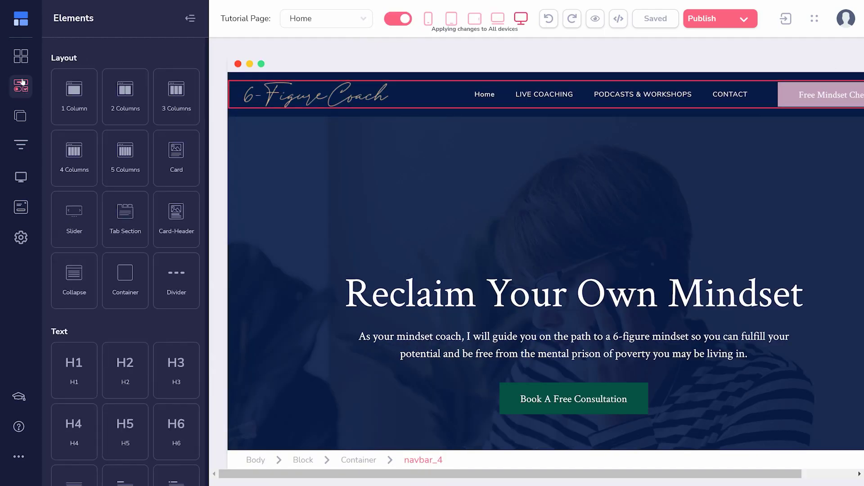
pyautogui.click(55, 191)
pyautogui.click(123, 233)
pyautogui.click(659, 216)
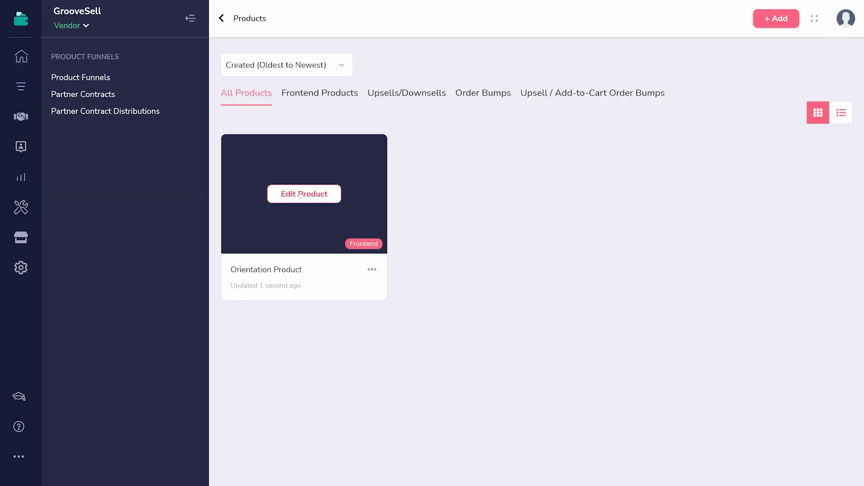
# Edit the Orientation Product, reviewing Fulfillment integrations and files, and start adding a new file
pyautogui.click(300, 195)
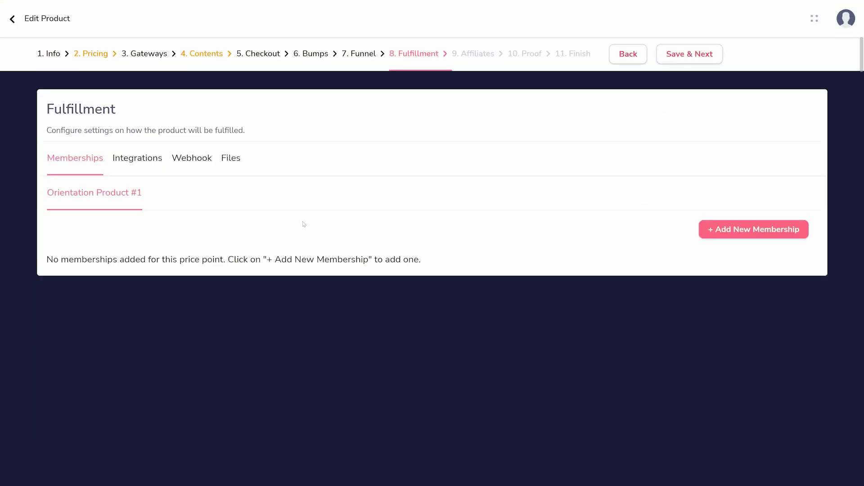
pyautogui.click(135, 159)
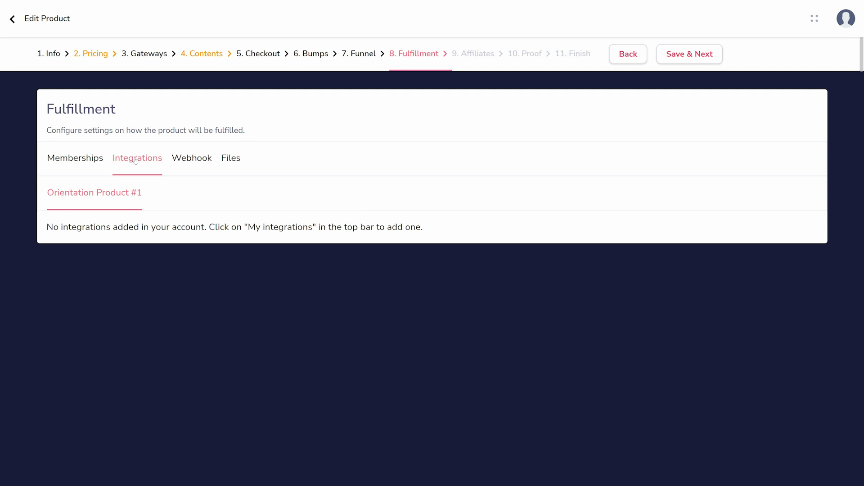
pyautogui.click(230, 158)
pyautogui.click(770, 233)
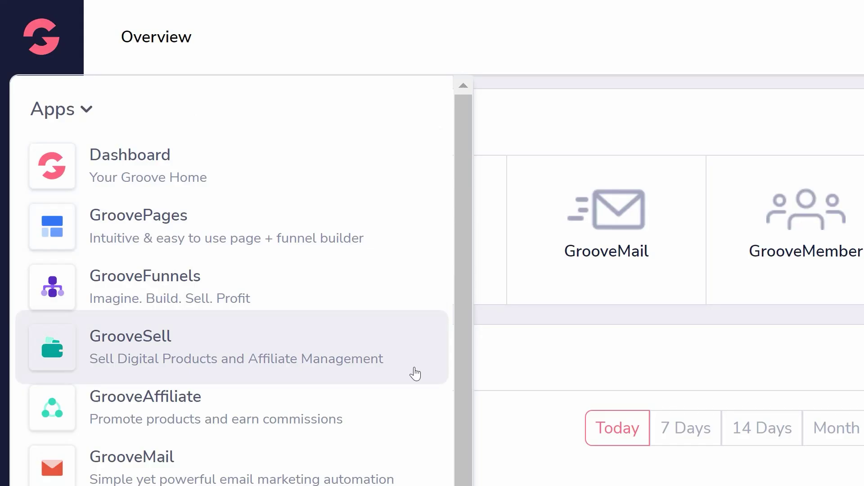
# Browse the GrooveAffiliate marketplace, then the promotions page and the affiliate transactions report
pyautogui.click(400, 415)
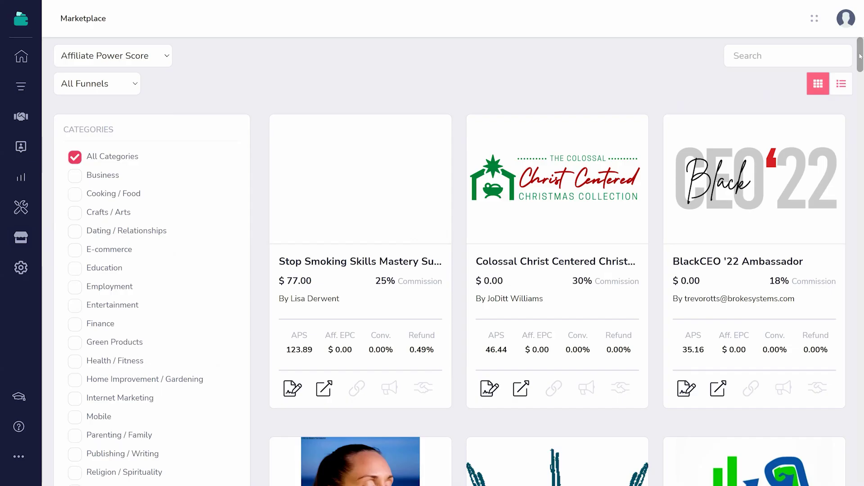
pyautogui.scroll(-5, 817, 410)
pyautogui.scroll(-5, 817, 410)
pyautogui.scroll(-5, 817, 410)
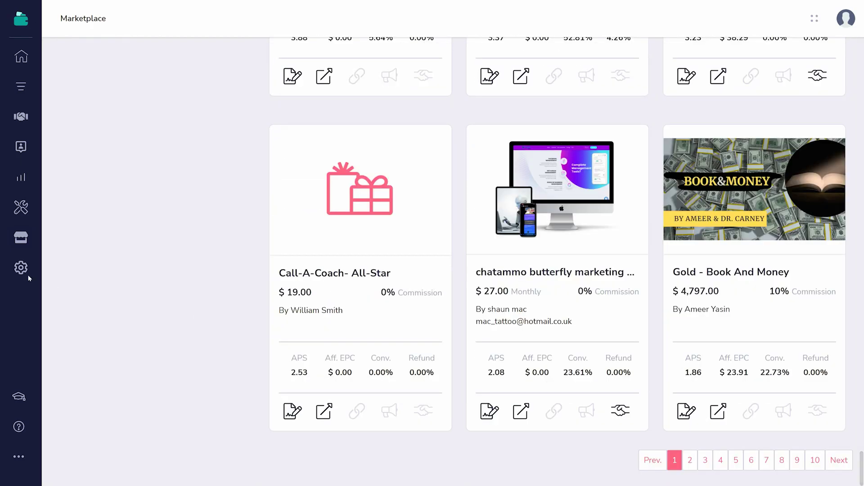
pyautogui.click(22, 115)
pyautogui.click(21, 118)
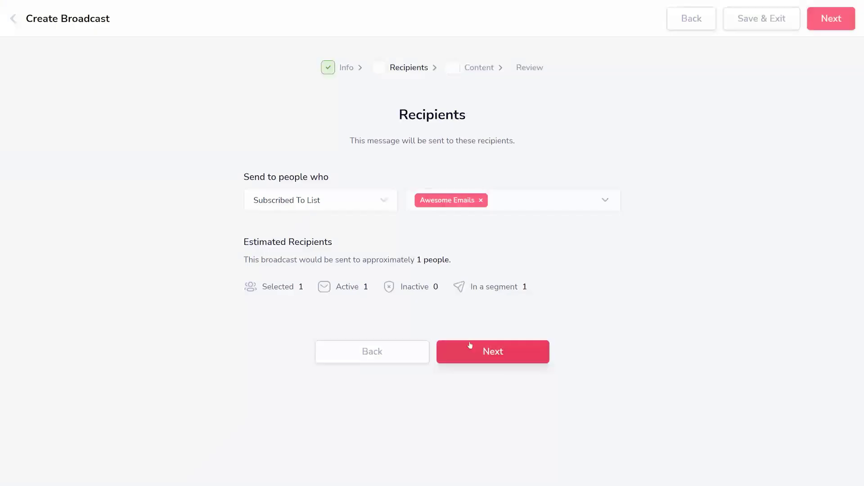
# Confirm the broadcast recipients, then create a new automation triggered by 'Contact fills form'
pyautogui.click(470, 346)
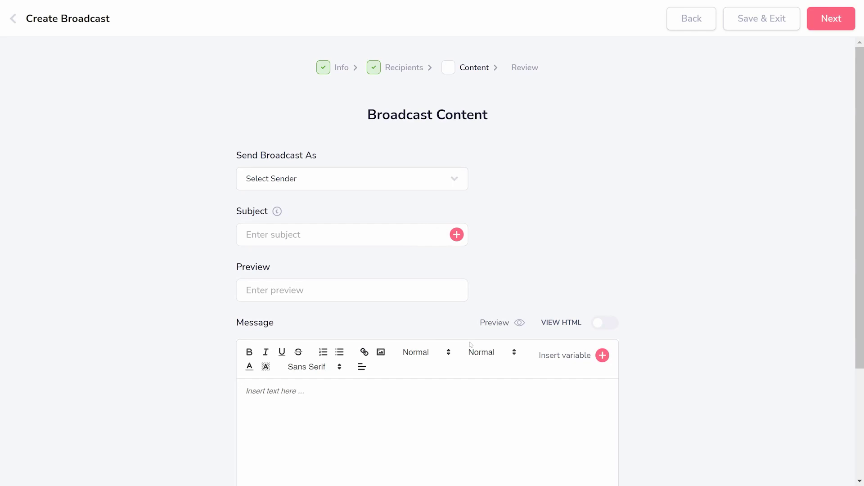
pyautogui.scroll(-3, 696, 236)
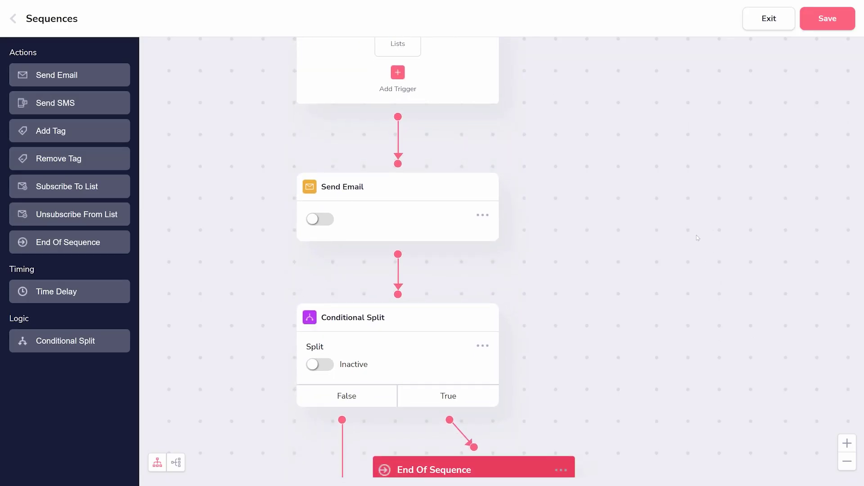
pyautogui.scroll(-3, 678, 266)
pyautogui.scroll(-2, 687, 331)
pyautogui.scroll(-2, 687, 331)
pyautogui.scroll(-3, 675, 334)
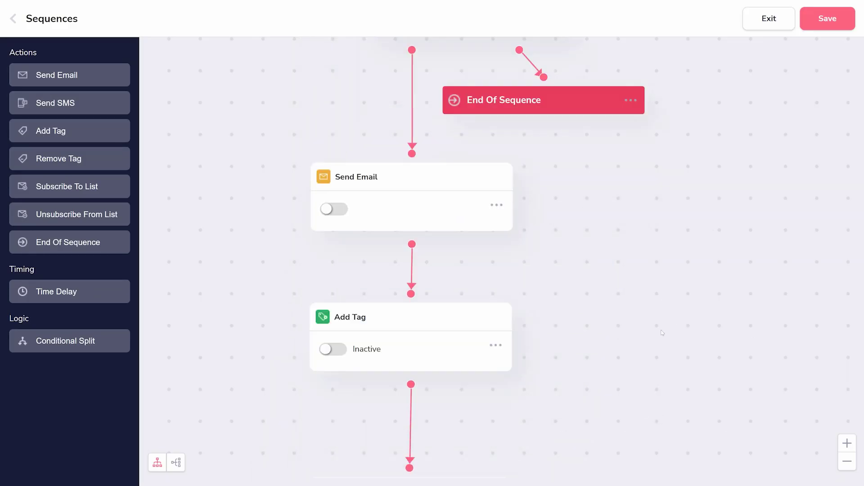
pyautogui.scroll(-3, 662, 338)
pyautogui.scroll(-3, 648, 340)
pyautogui.scroll(-3, 640, 338)
pyautogui.scroll(-1, 645, 317)
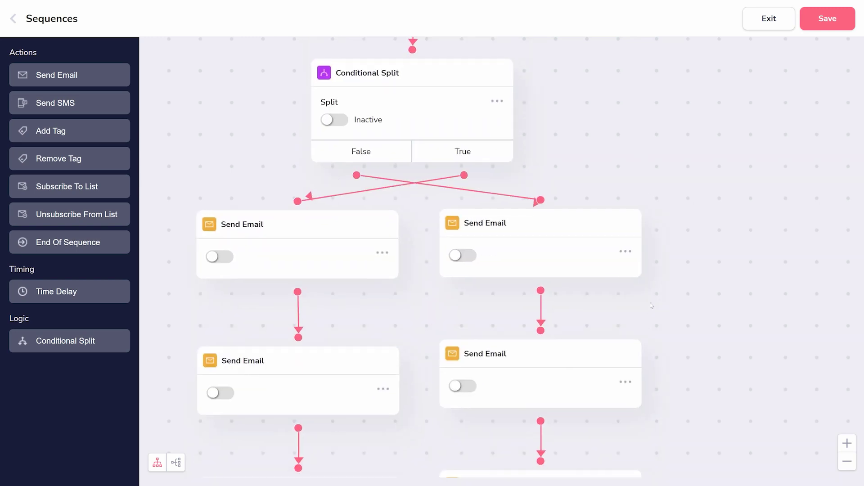
pyautogui.scroll(-3, 648, 303)
pyautogui.scroll(2, 650, 287)
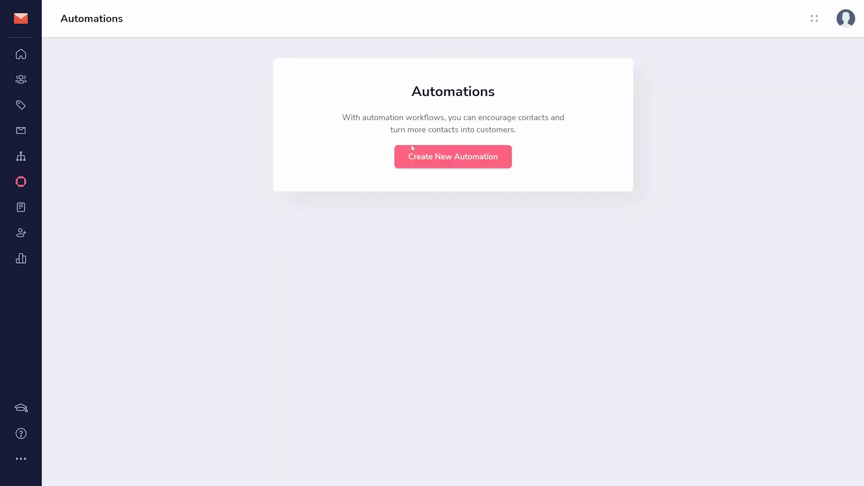
pyautogui.click(410, 150)
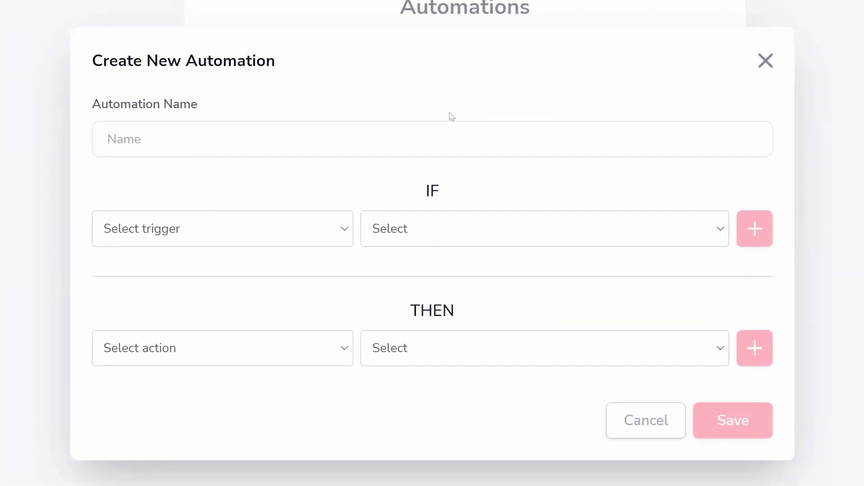
pyautogui.click(318, 239)
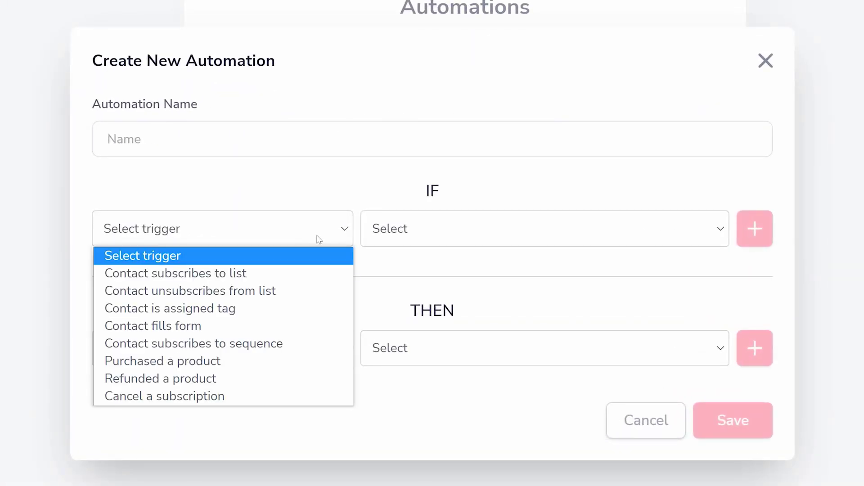
pyautogui.click(212, 325)
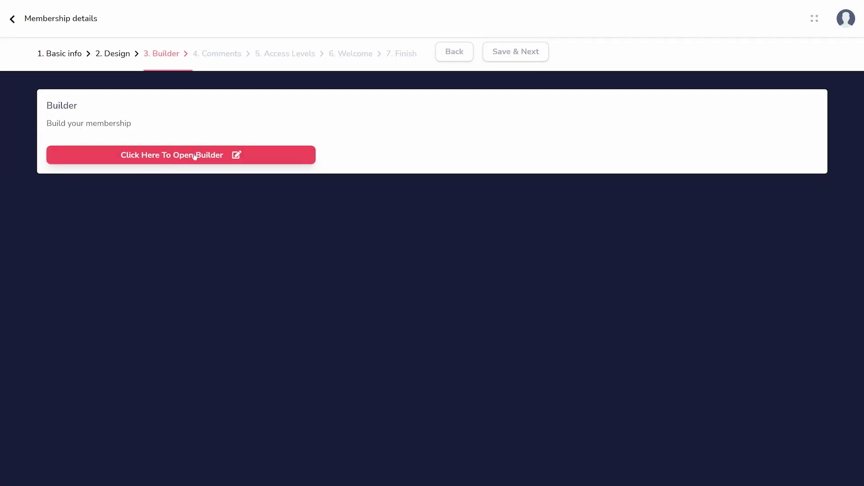
# Bring up the Orientation Membership's page builder in GrooveMember
pyautogui.click(195, 156)
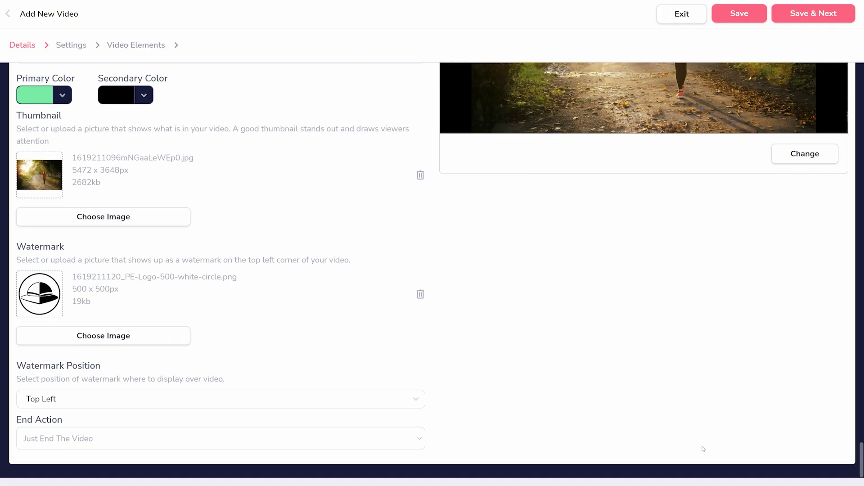
# At Video Elements, add an Optin Form headed 'Sign up Today!' and play the video preview
pyautogui.click(780, 14)
pyautogui.click(782, 15)
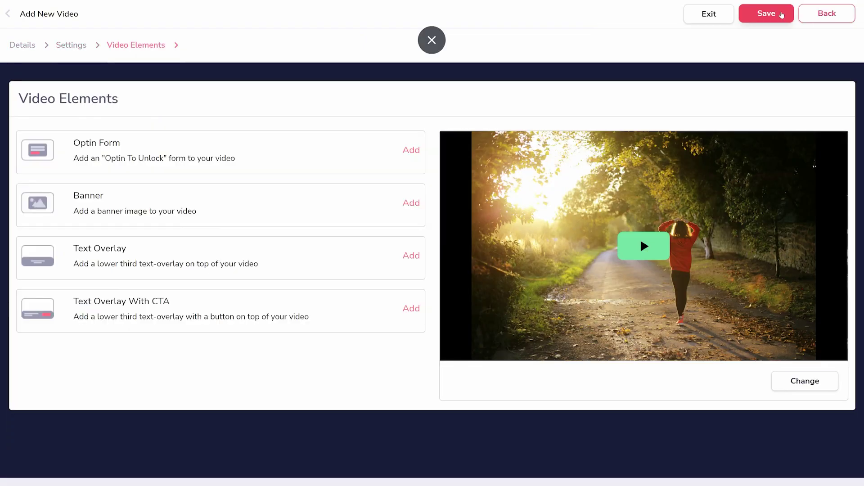
pyautogui.click(412, 153)
pyautogui.write('Sign up T')
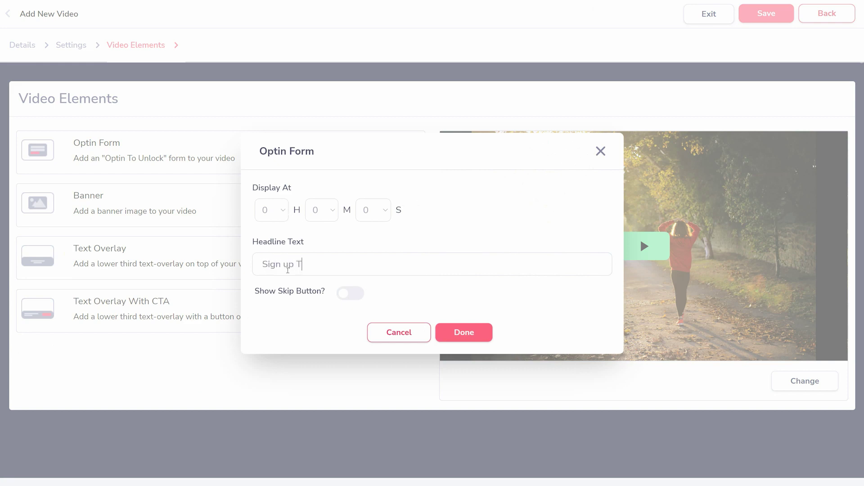
pyautogui.write('odaay!')
pyautogui.click(456, 338)
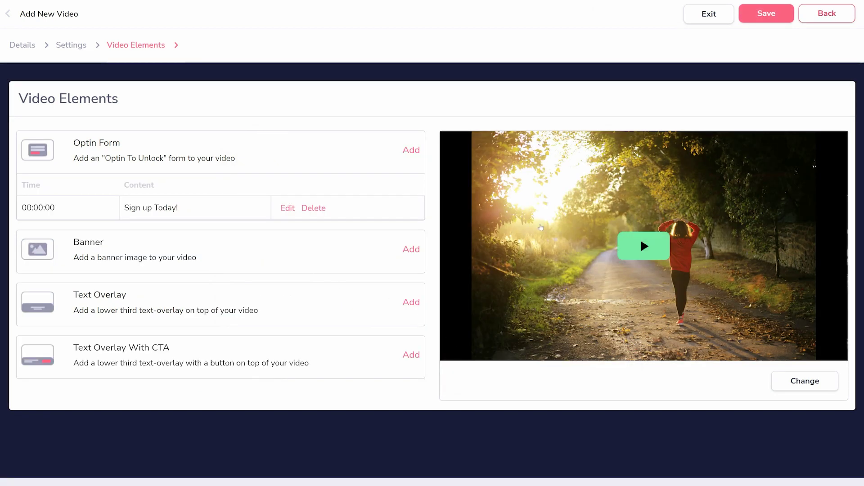
pyautogui.click(640, 243)
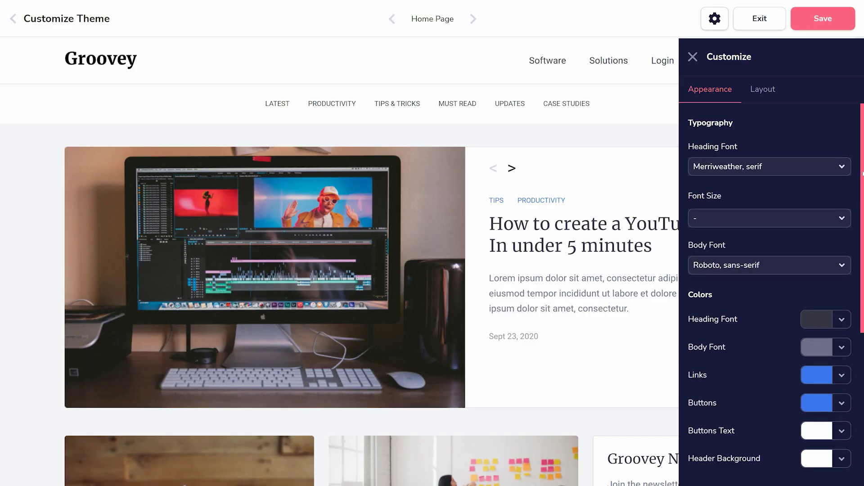
pyautogui.scroll(-3, 847, 271)
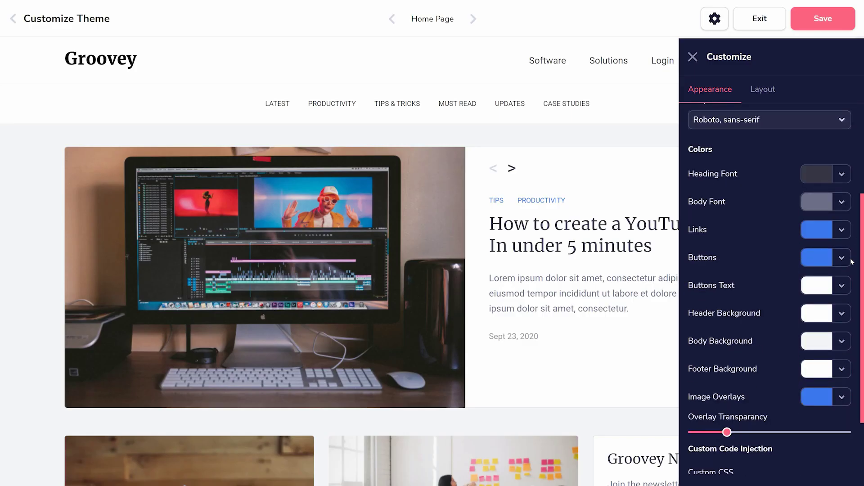
pyautogui.scroll(-2, 845, 337)
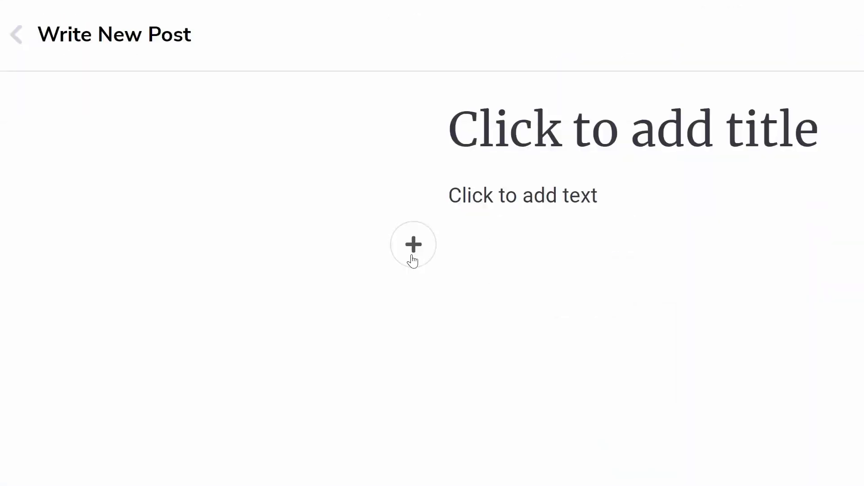
# Reveal the media insertion options in the new GrooveBlog post editor
pyautogui.click(413, 261)
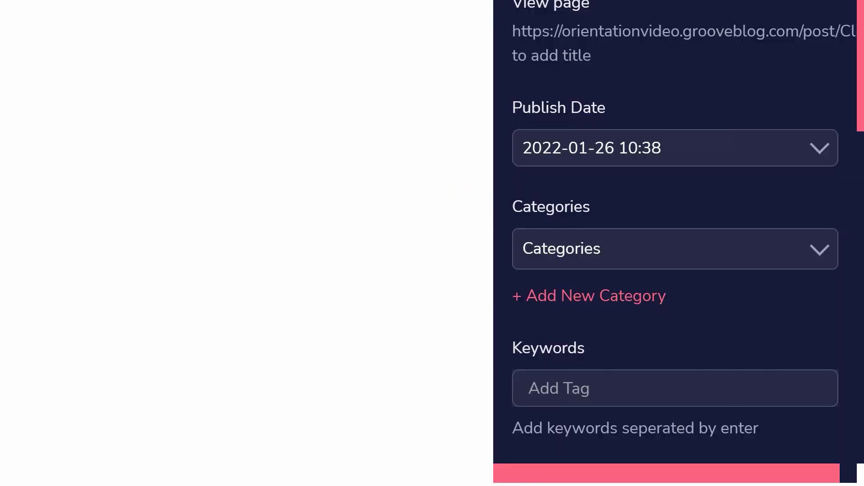
pyautogui.scroll(-3, 860, 130)
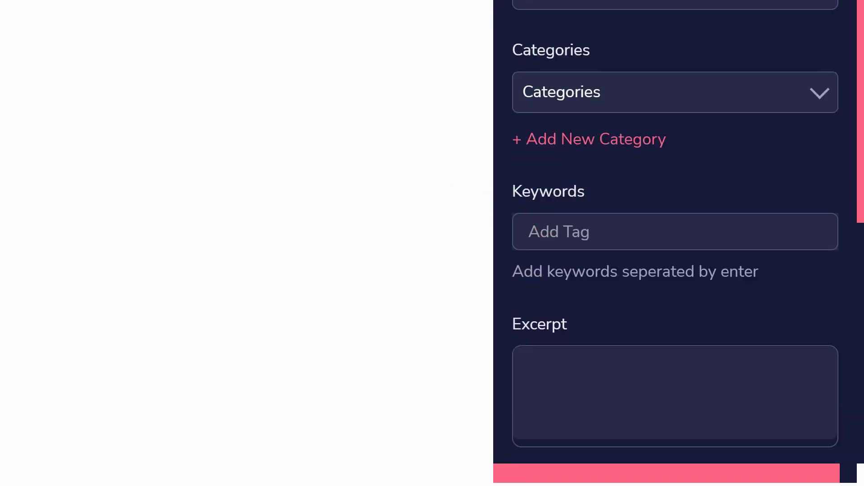
pyautogui.scroll(-3, 861, 131)
pyautogui.scroll(-3, 861, 130)
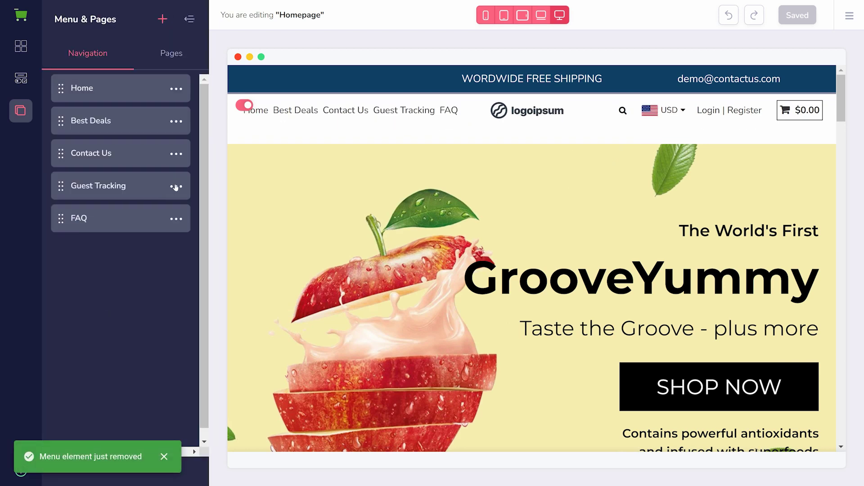
# Expand the DropShip template blocks, then switch to the page elements panel
pyautogui.click(20, 46)
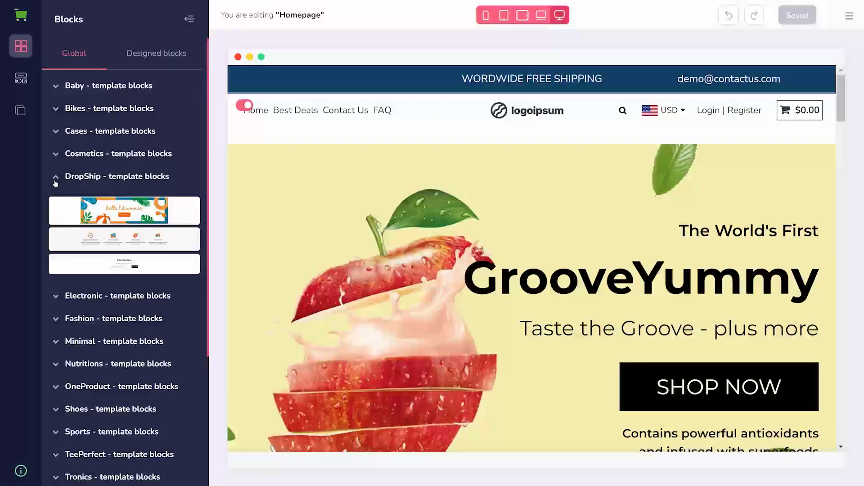
pyautogui.click(22, 80)
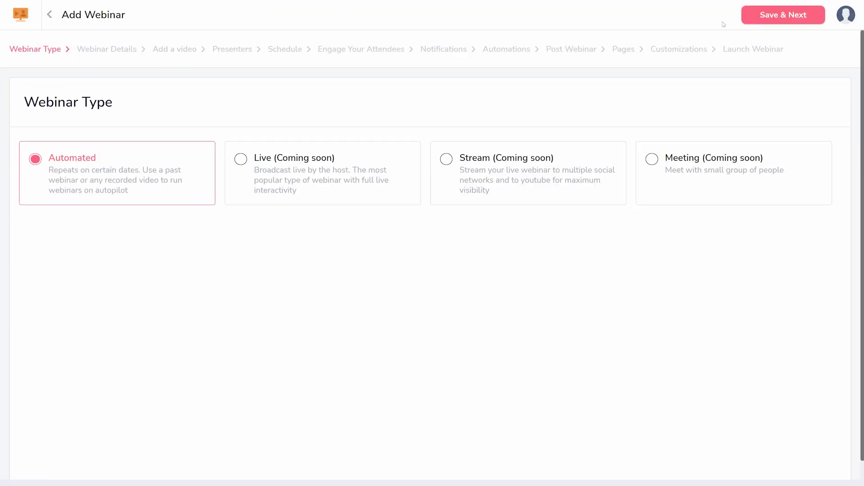
# Keep the Automated webinar type, accept details, video and presenters, and add a One-time schedule
pyautogui.click(784, 15)
pyautogui.click(298, 177)
pyautogui.write('Tit')
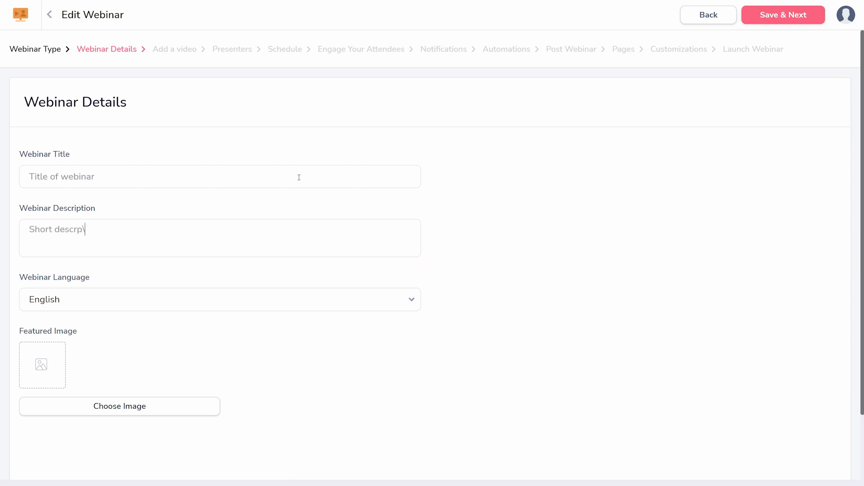
pyautogui.click(768, 22)
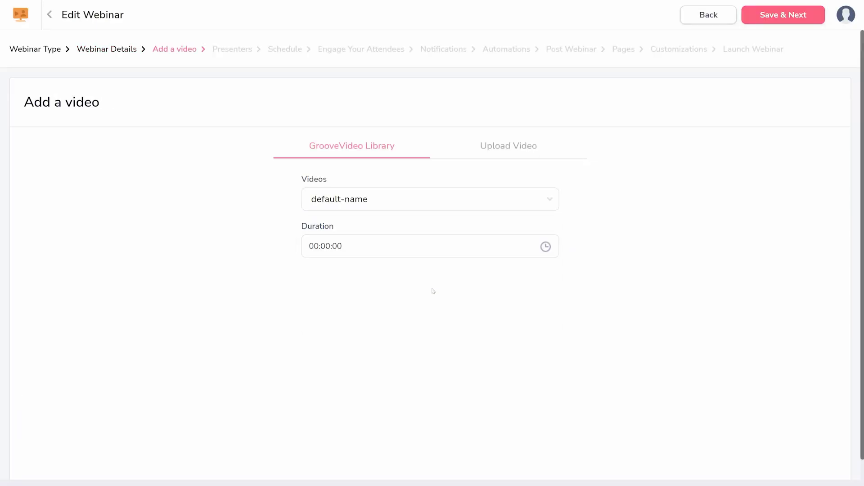
pyautogui.click(781, 15)
pyautogui.click(783, 15)
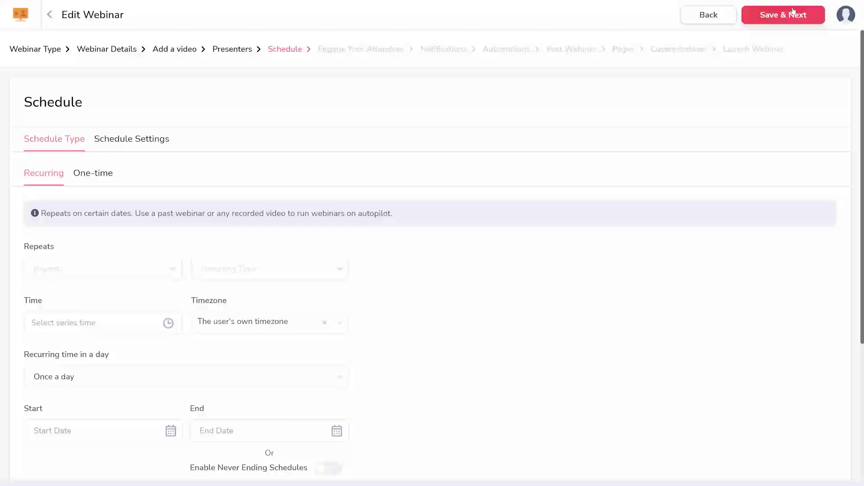
pyautogui.scroll(-2, 432, 270)
pyautogui.click(93, 131)
pyautogui.click(69, 323)
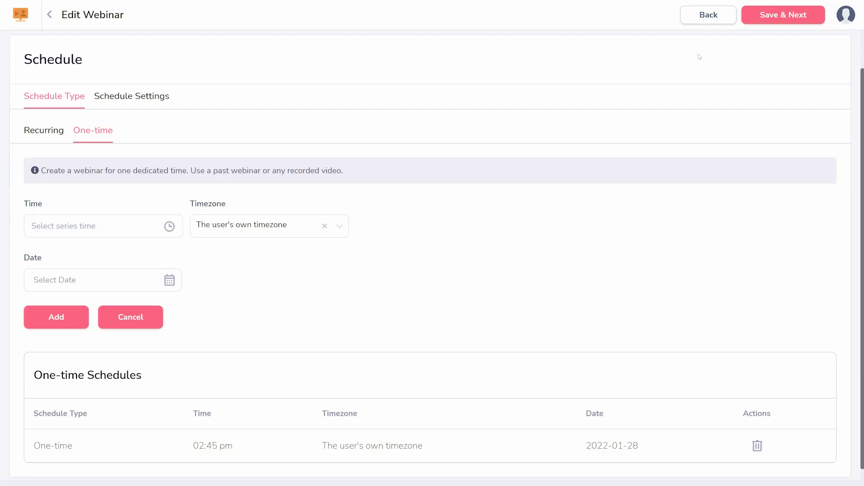
# Review live chat, offer and embed settings, enable email notifications, and reach Automations' registrant list choice
pyautogui.click(783, 15)
pyautogui.click(149, 140)
pyautogui.click(459, 142)
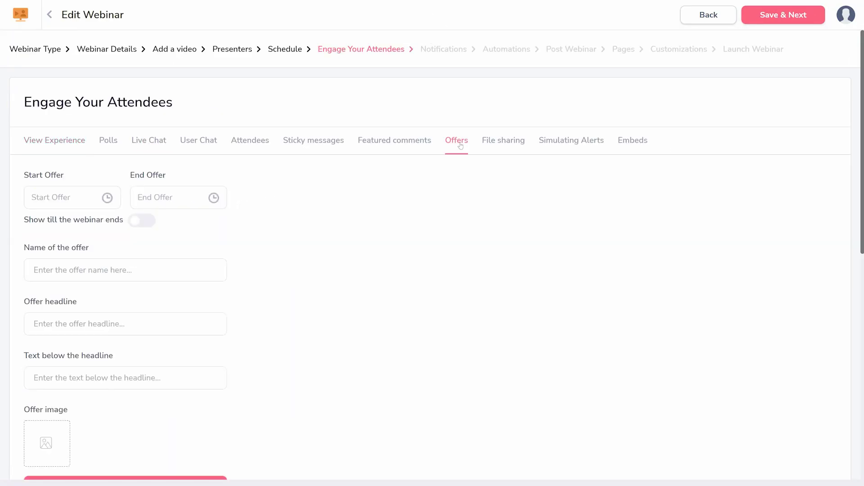
pyautogui.click(633, 140)
pyautogui.click(783, 14)
pyautogui.click(308, 182)
pyautogui.click(318, 272)
pyautogui.click(783, 15)
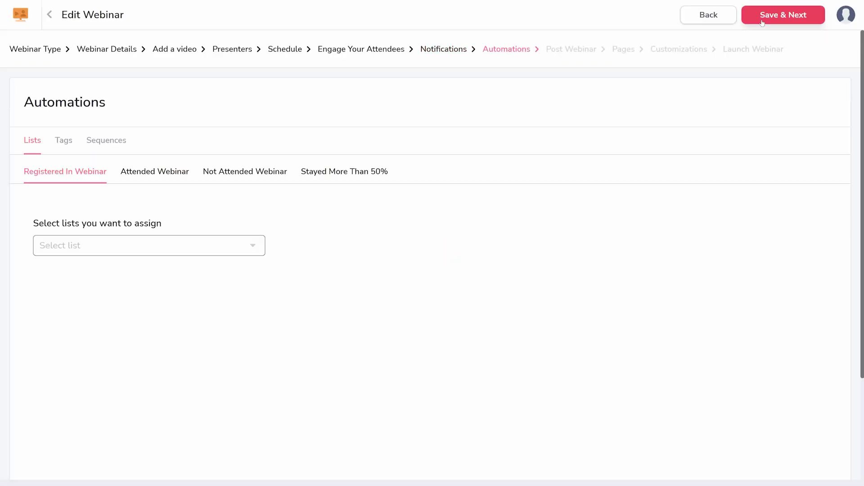
pyautogui.click(149, 246)
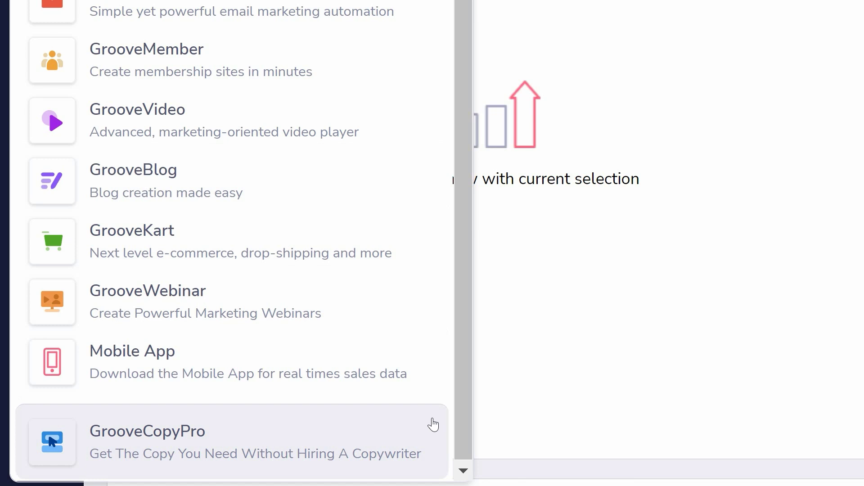
pyautogui.scroll(3, 430, 424)
pyautogui.scroll(3, 430, 425)
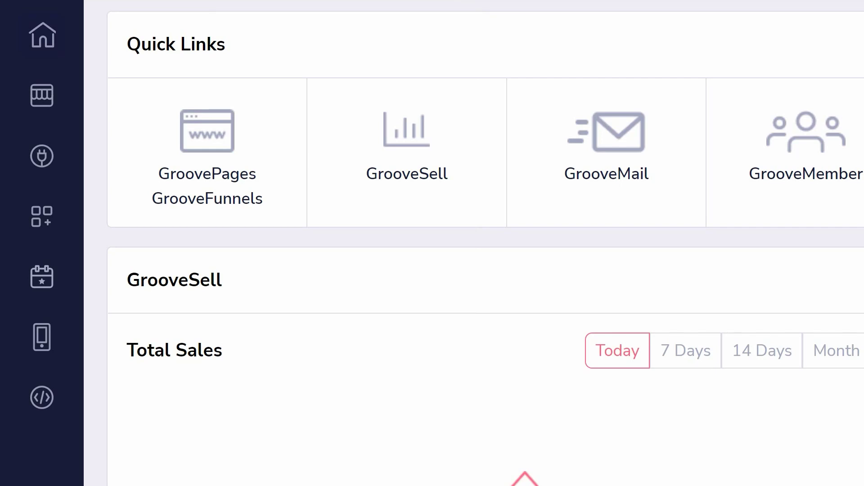
# Show the sidebar Marketplace links, then the App Store links listing Multi-Vendor Marketplace
pyautogui.click(36, 98)
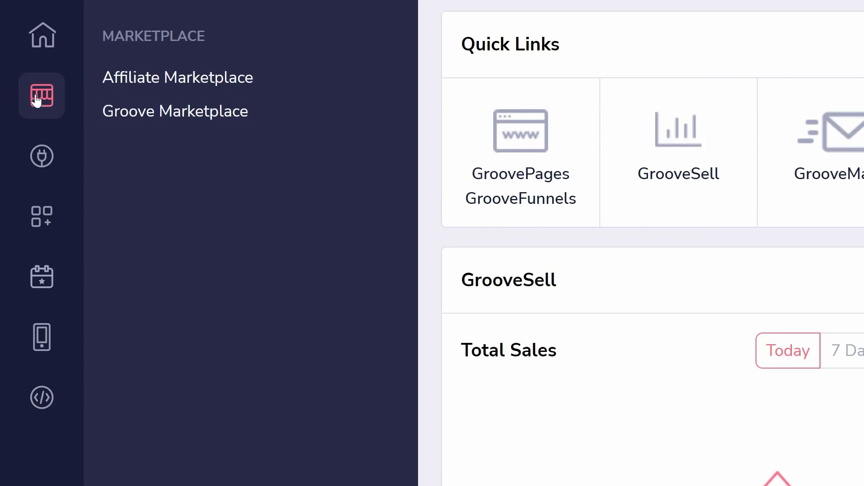
pyautogui.click(39, 165)
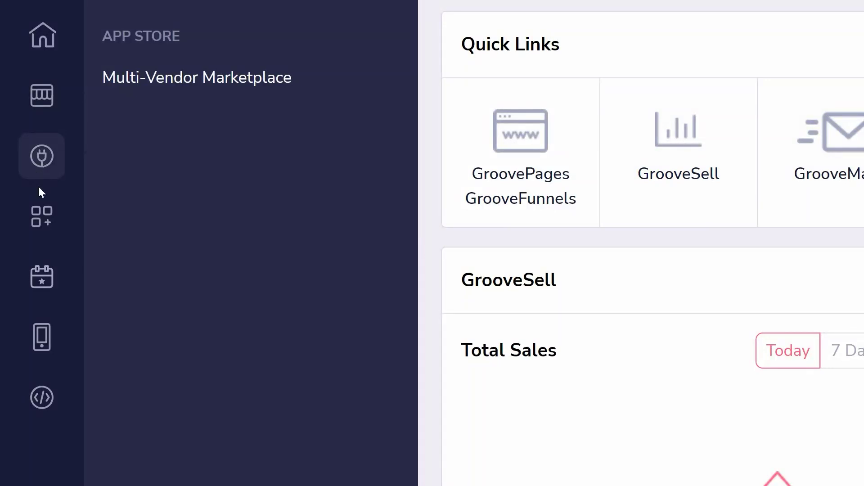
# Step through the Our Services, Events & Workshops and API/SDK sidebar panels, ending on API Docs and App Developers
pyautogui.click(47, 214)
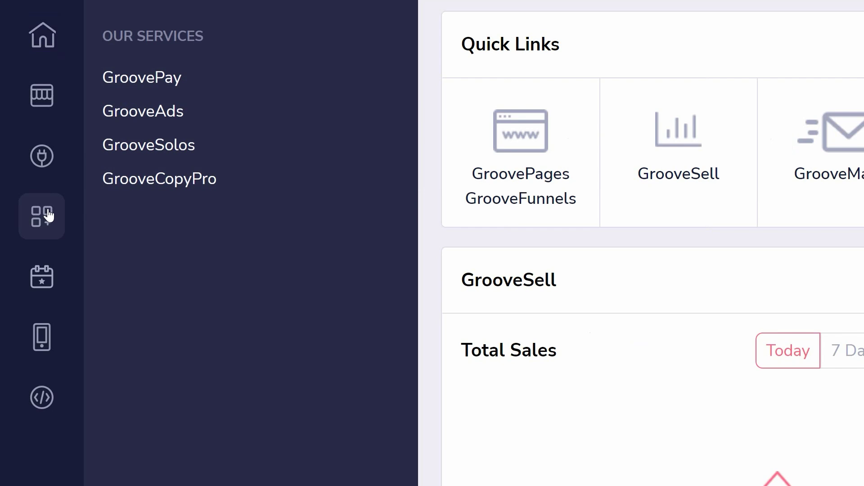
pyautogui.click(46, 277)
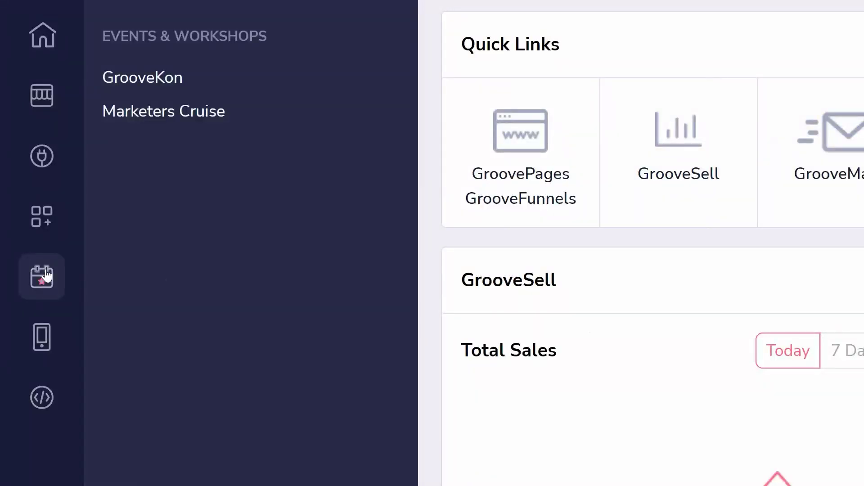
pyautogui.click(29, 397)
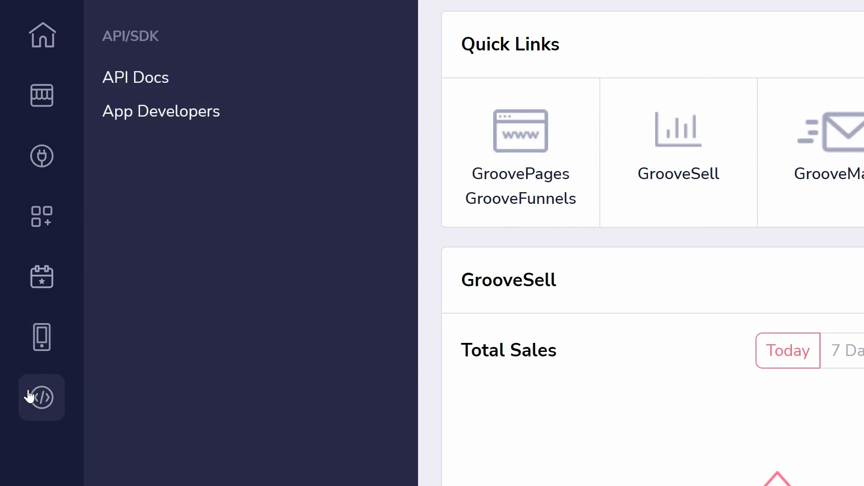